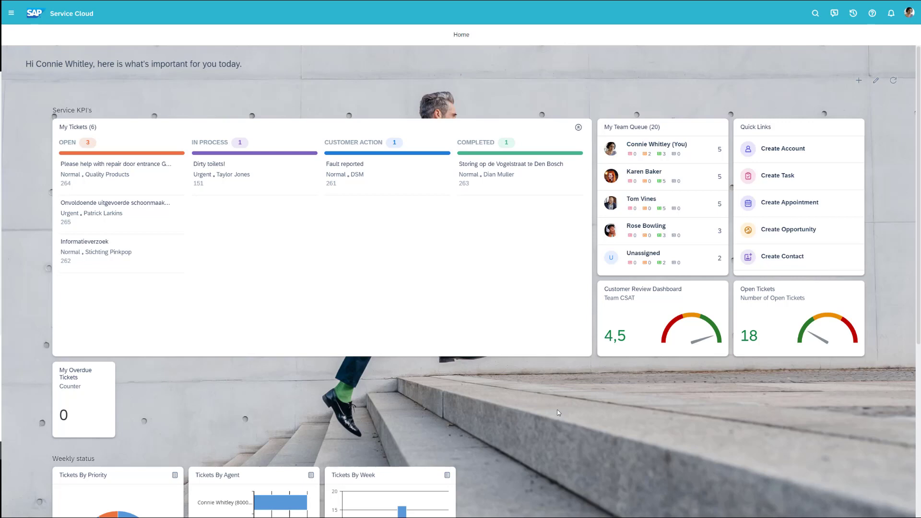
# - Open the Live Engagements panel, move it up-left and make it narrower and shorter
pyautogui.scroll(-3, 557, 410)
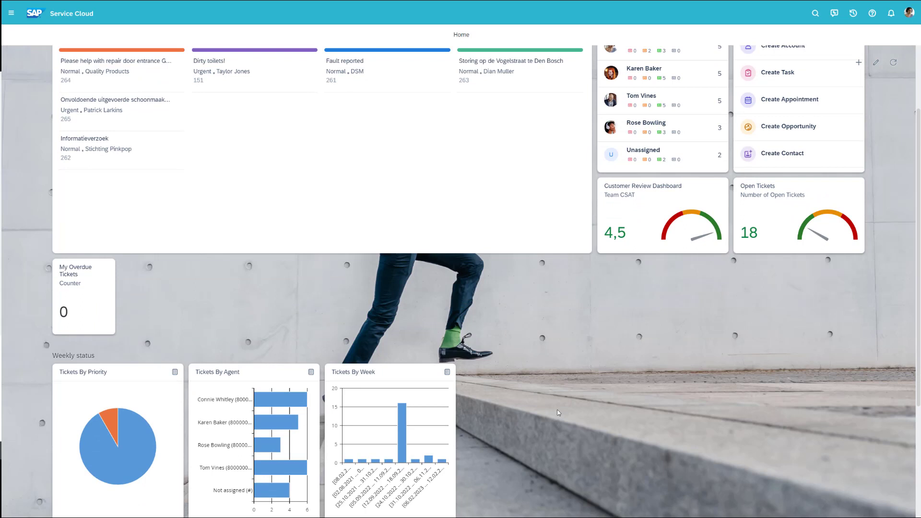
pyautogui.scroll(3, 558, 411)
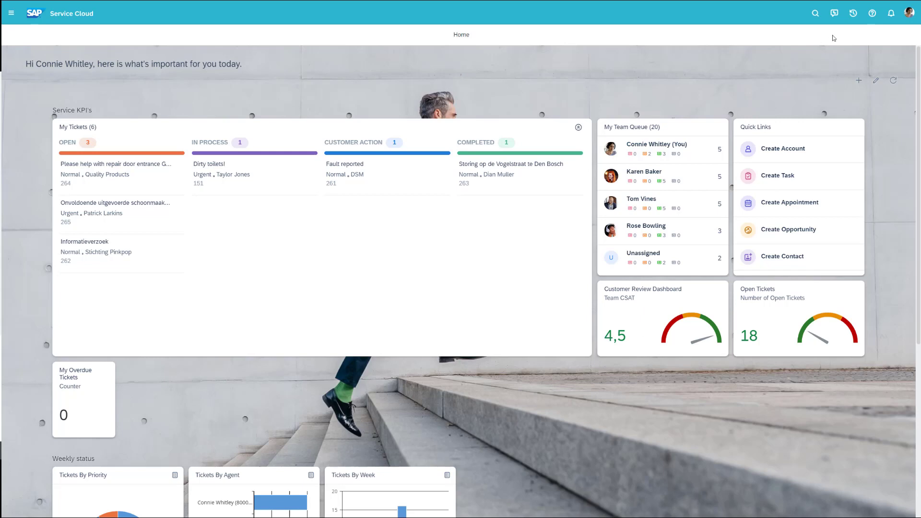
pyautogui.click(835, 13)
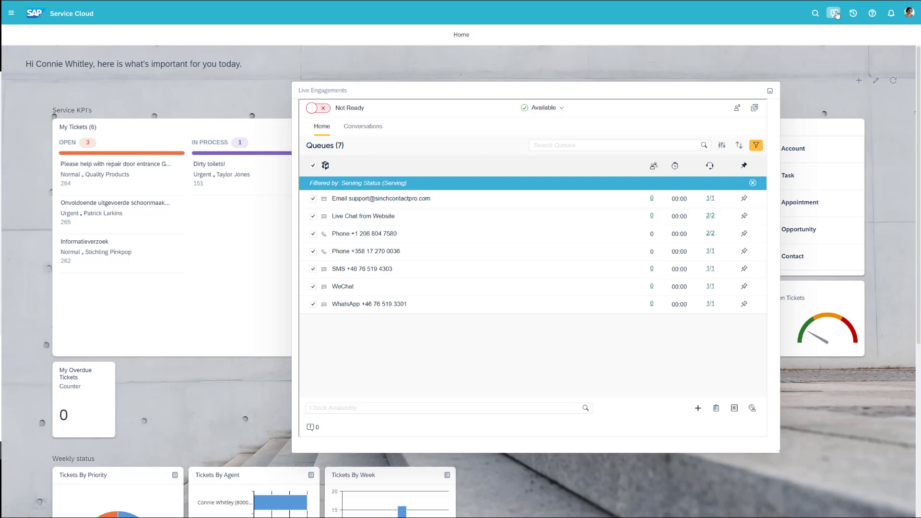
pyautogui.moveTo(697, 84)
pyautogui.mouseDown()
pyautogui.moveTo(579, 111)
pyautogui.moveTo(572, 72)
pyautogui.moveTo(744, 81)
pyautogui.moveTo(693, 88)
pyautogui.mouseUp()
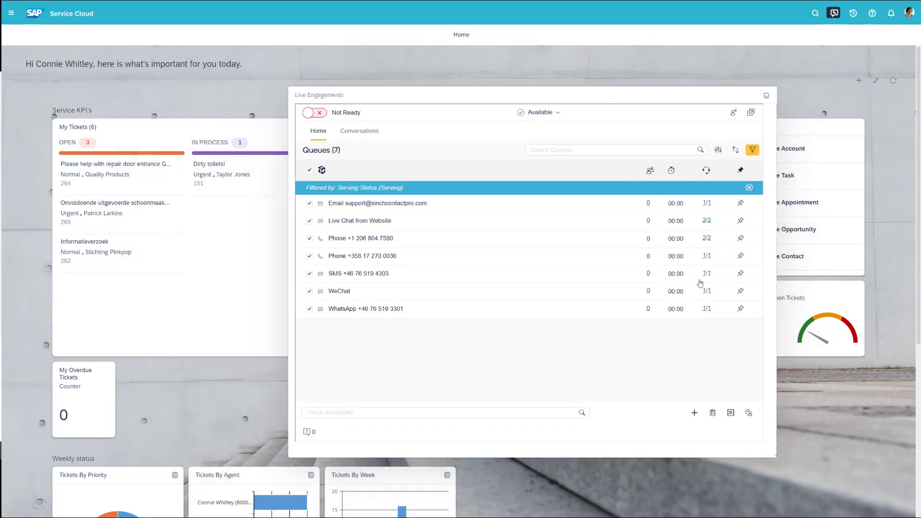
pyautogui.moveTo(773, 456); pyautogui.dragTo(804, 454)
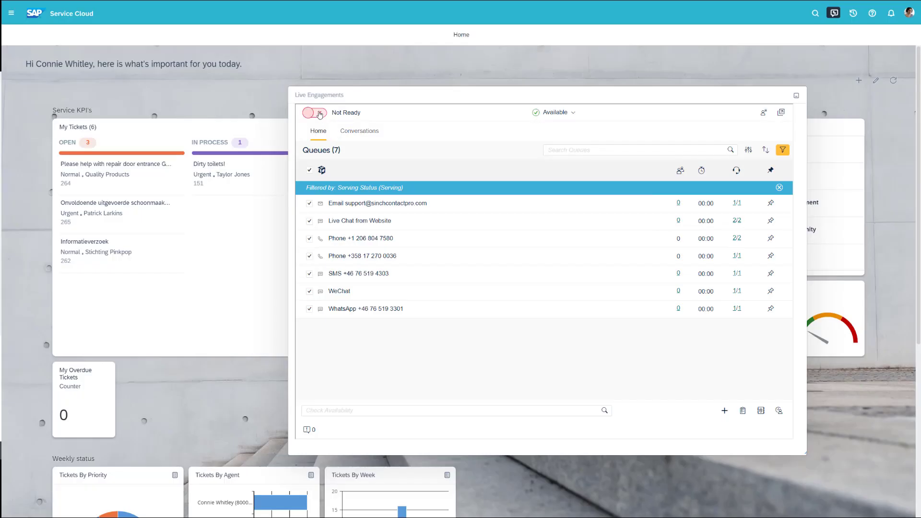
# - Switch the agent to Ready, accept the incoming call, and minimize the Live Engagements panel
pyautogui.click(319, 114)
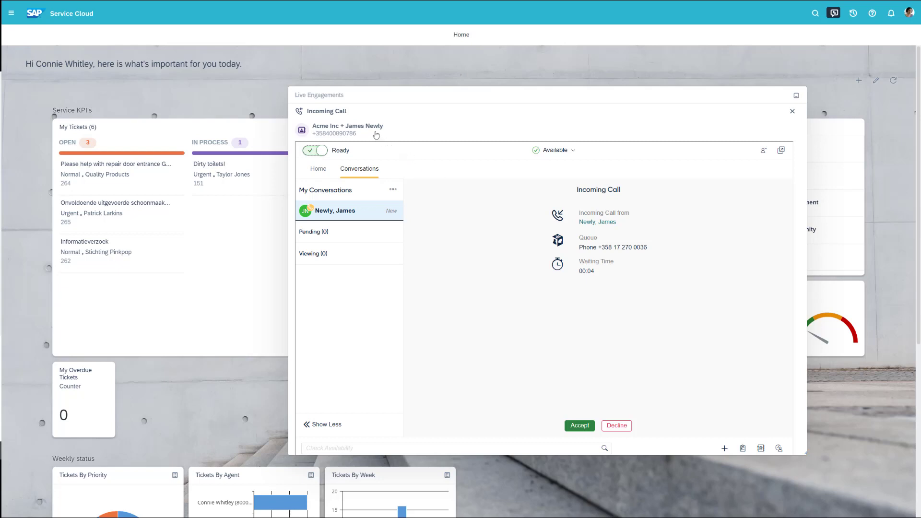
pyautogui.click(376, 134)
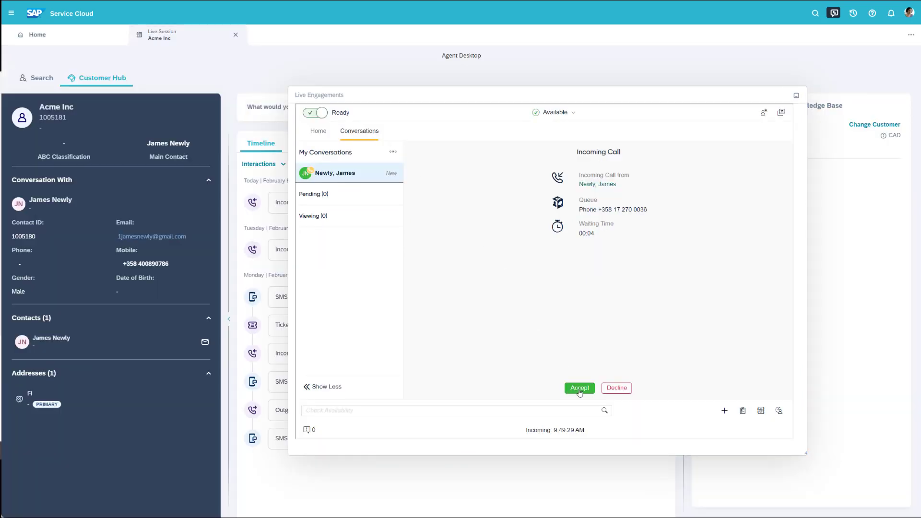
pyautogui.click(580, 388)
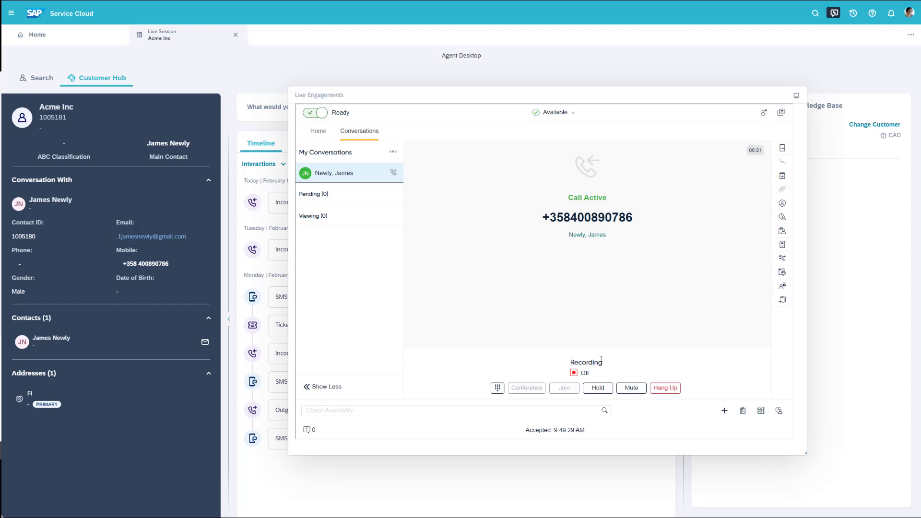
pyautogui.click(797, 95)
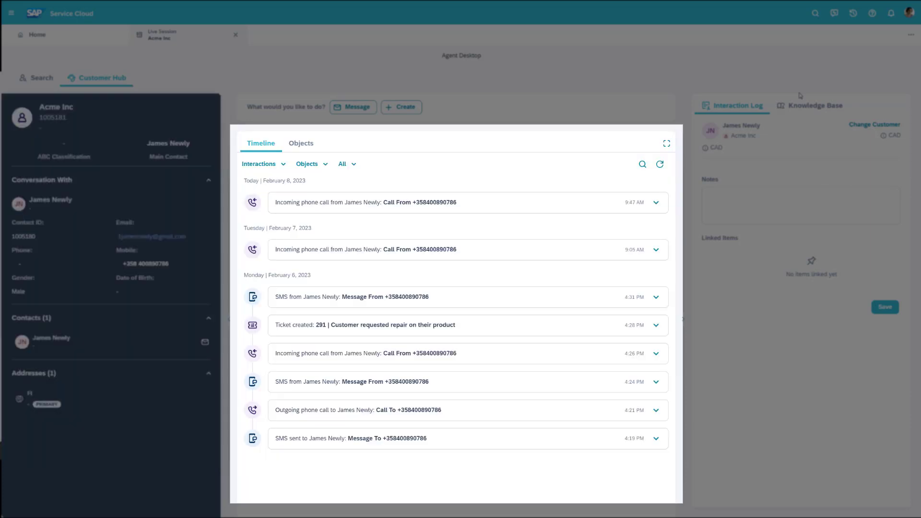
# - Expand the Feb 7 call and 4:24 PM SMS timeline entries, then open that SMS transcript
pyautogui.click(656, 250)
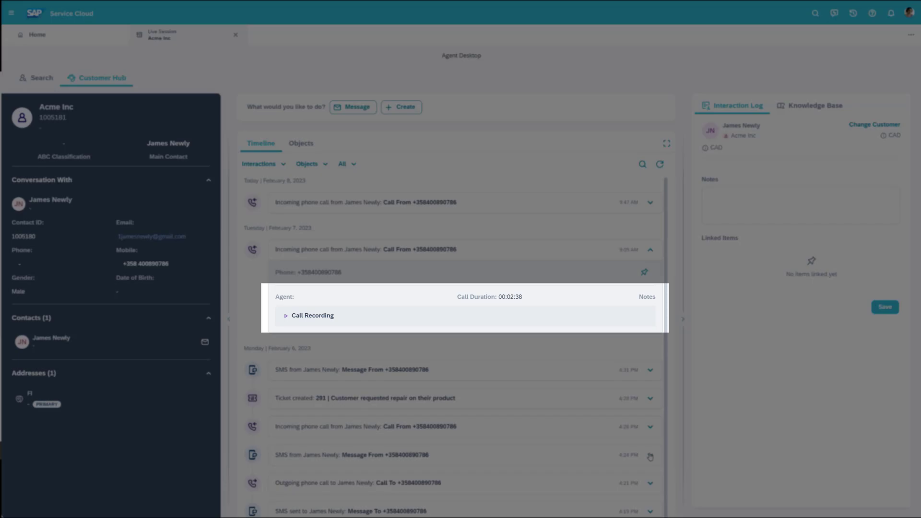
pyautogui.click(650, 456)
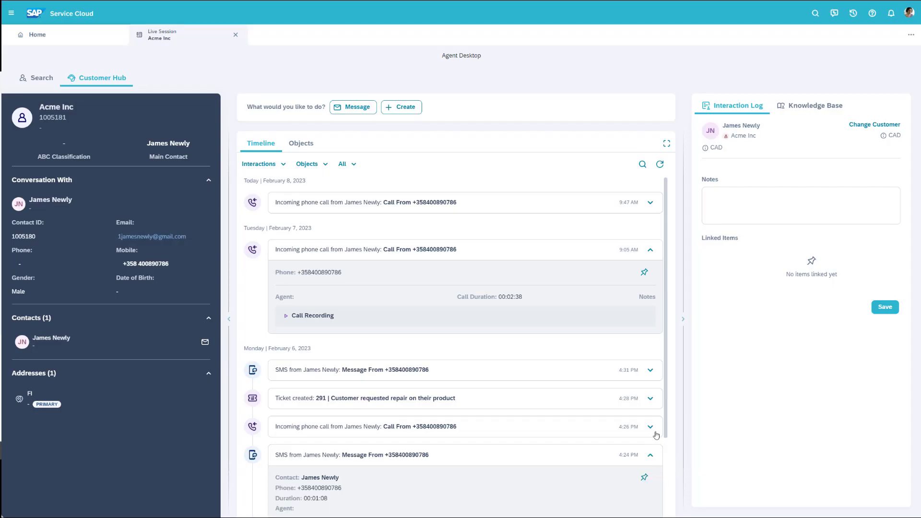
pyautogui.scroll(-1, 658, 434)
pyautogui.scroll(-3, 657, 434)
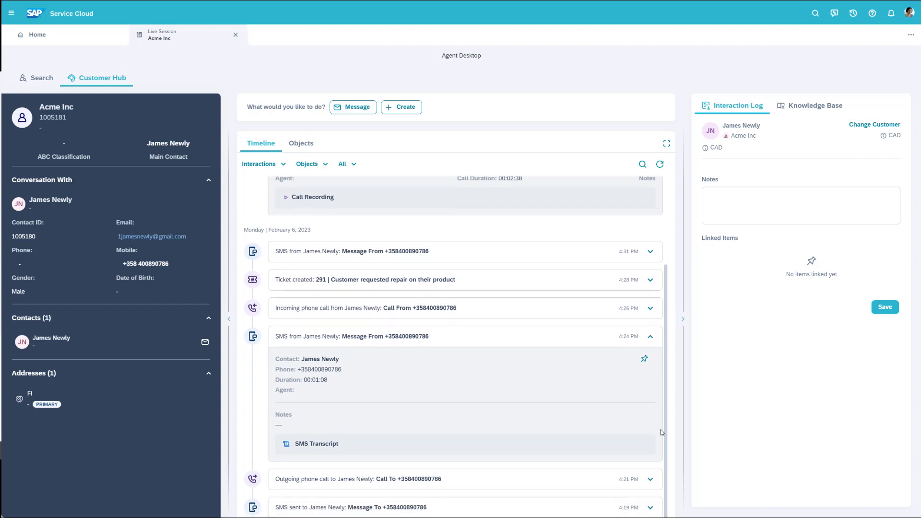
pyautogui.click(310, 443)
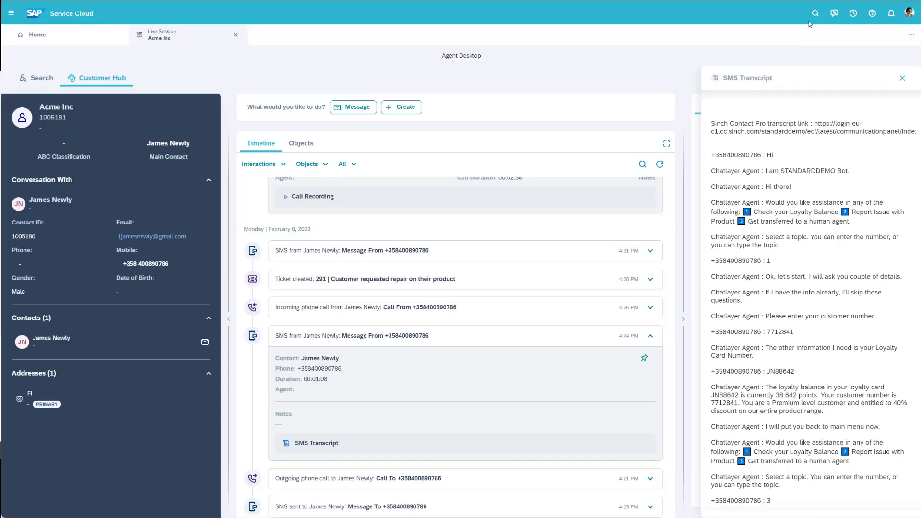
# - Record the call and save its script tagged Sales and Interested with mood Happy
pyautogui.click(834, 15)
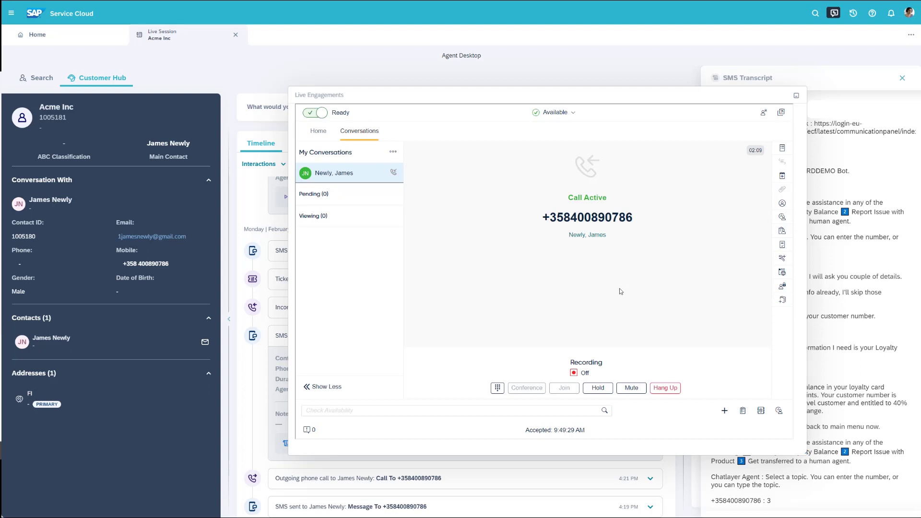
pyautogui.click(573, 374)
pyautogui.click(783, 148)
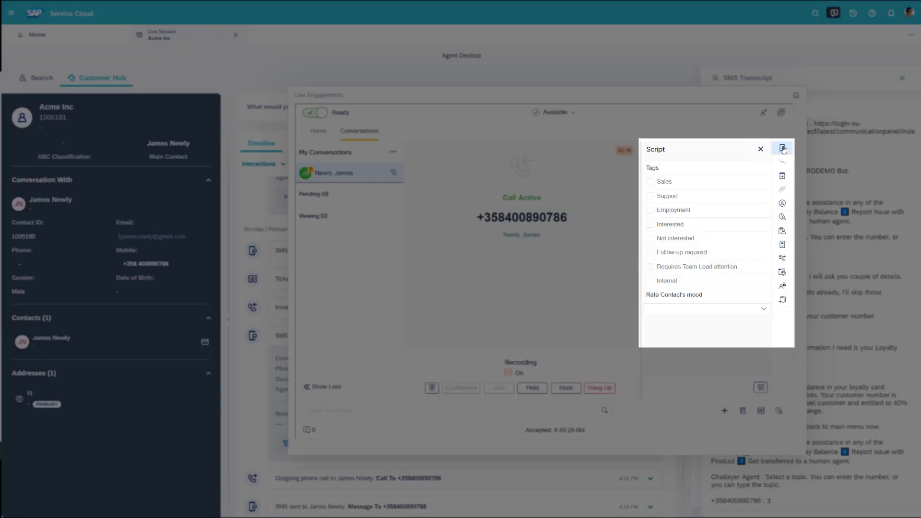
pyautogui.click(650, 182)
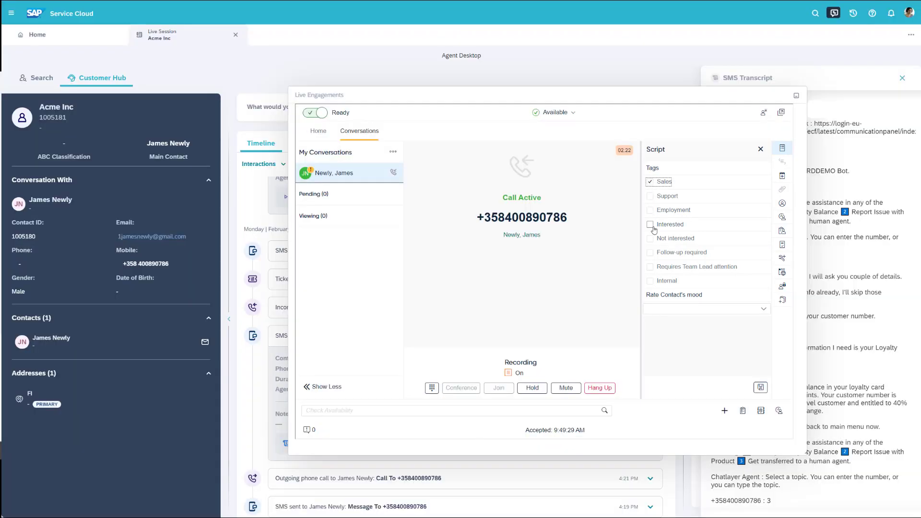
pyautogui.click(650, 225)
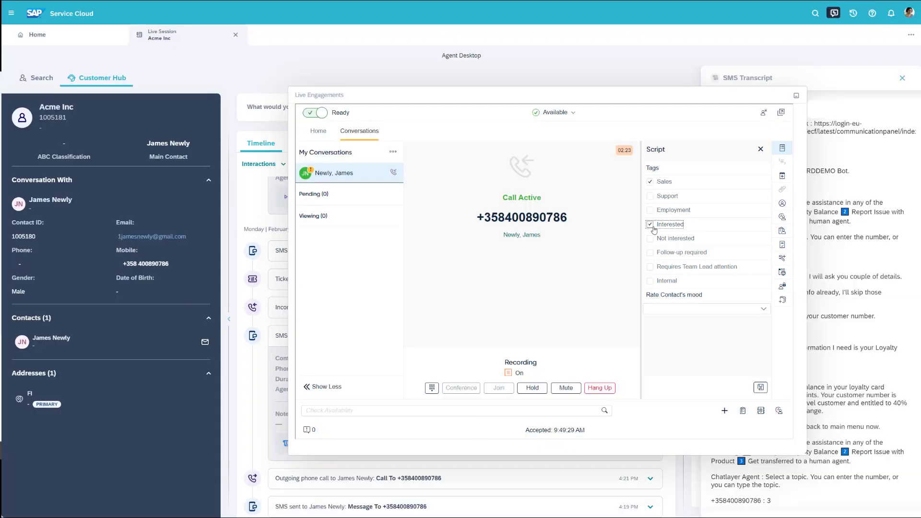
pyautogui.click(672, 309)
pyautogui.click(667, 335)
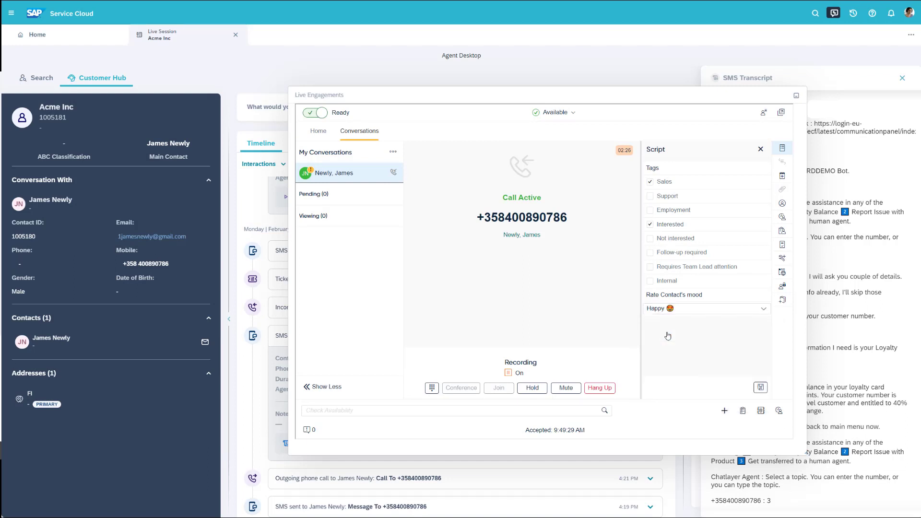
pyautogui.click(761, 386)
# - Start a new SMS chat to the customer's phone number and send an order confirmation greeting
pyautogui.click(724, 411)
pyautogui.click(719, 329)
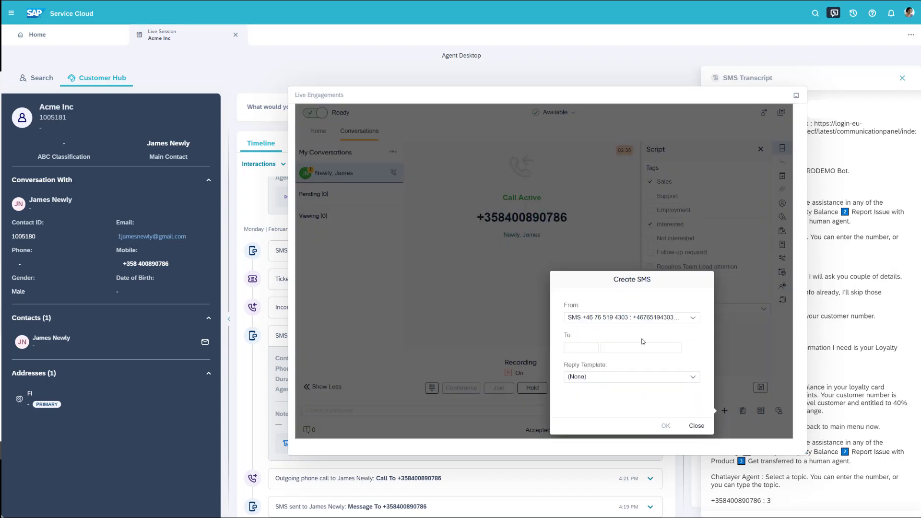
pyautogui.click(592, 347)
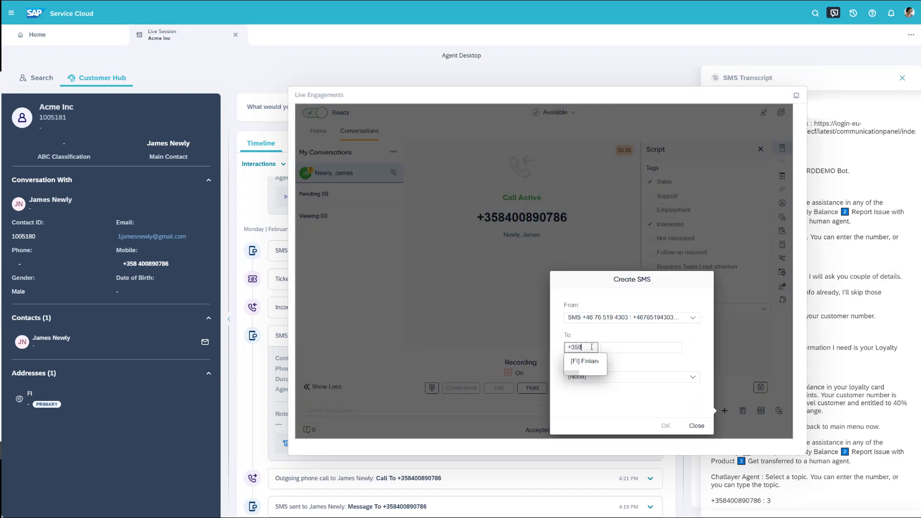
pyautogui.click(625, 348)
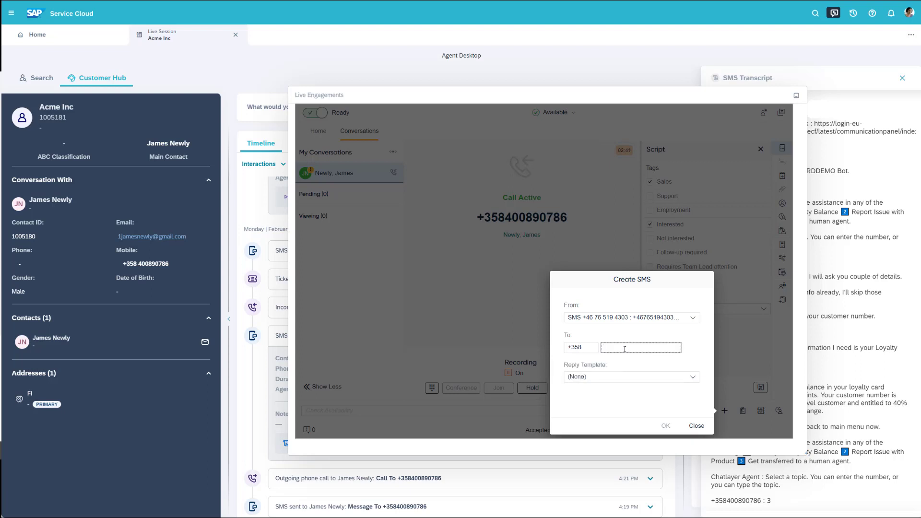
pyautogui.click(666, 425)
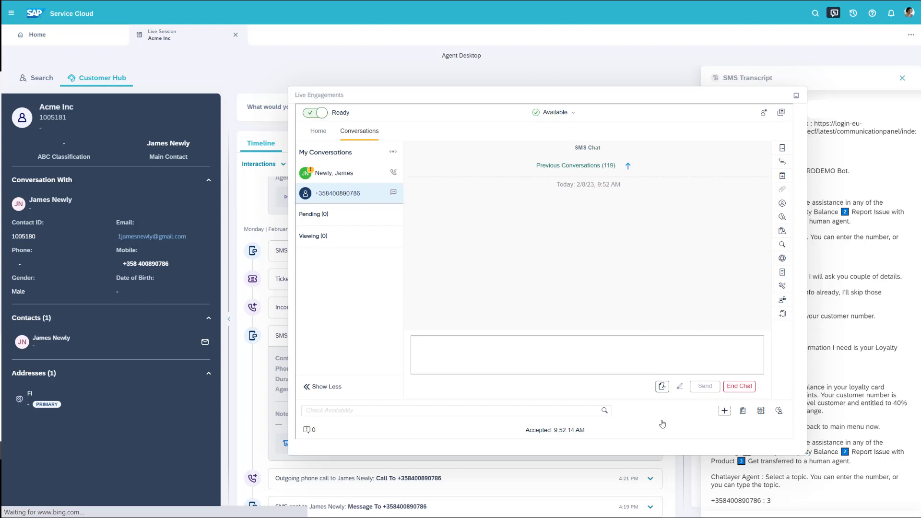
pyautogui.write('Hi James. Here is ')
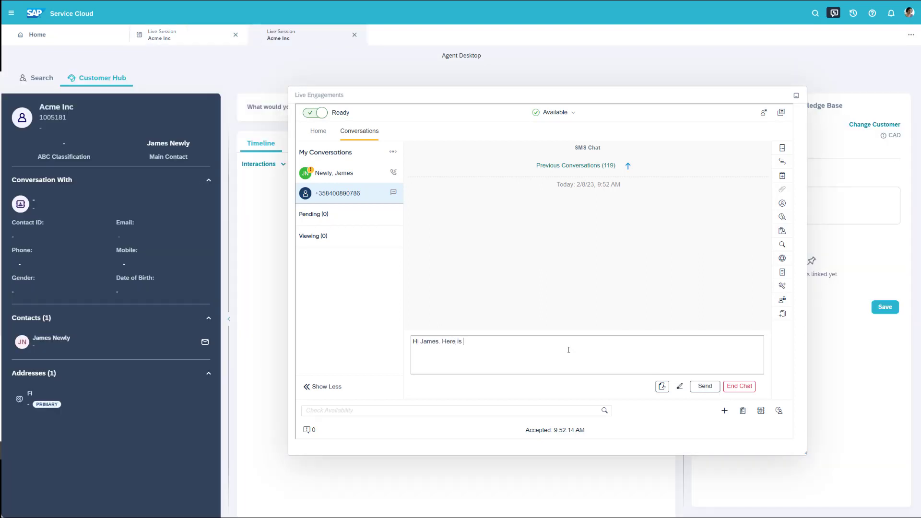
pyautogui.write('a confirmation of your order!')
pyautogui.press('Return')
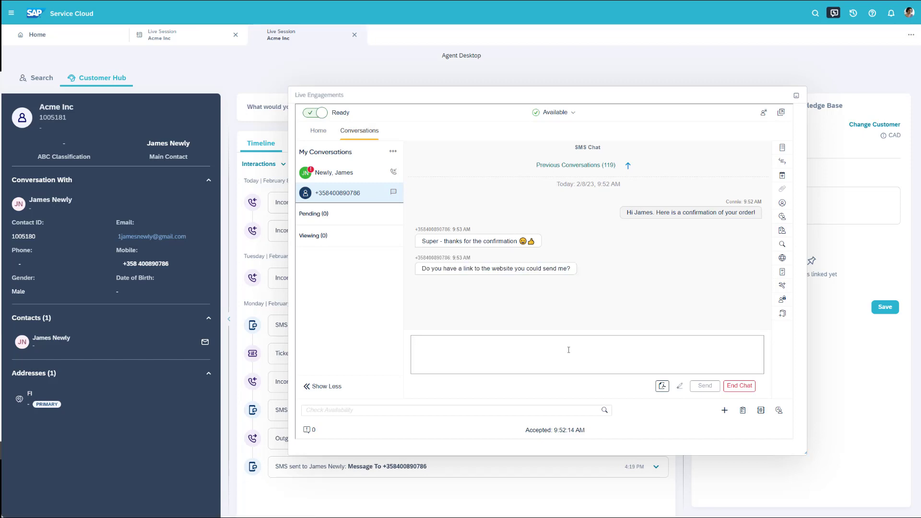
# - Send a reply using the Contact Pro website link template
pyautogui.click(781, 162)
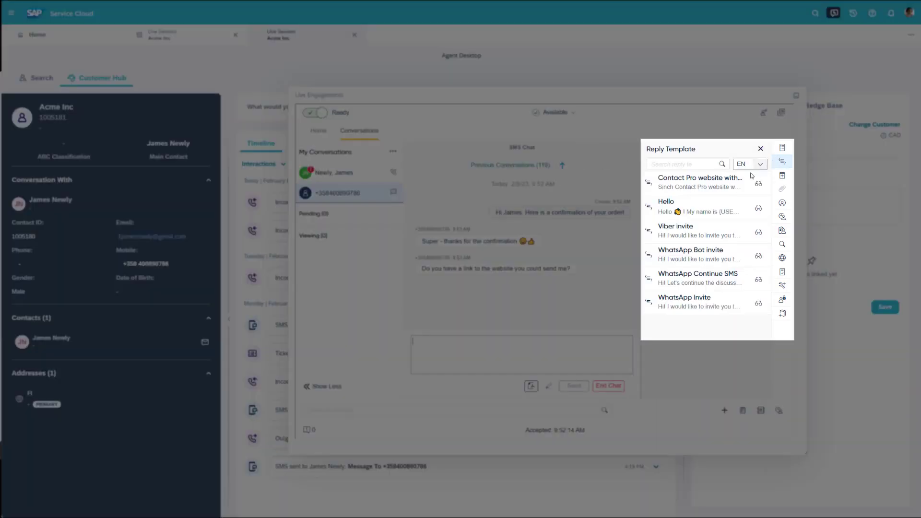
pyautogui.click(710, 189)
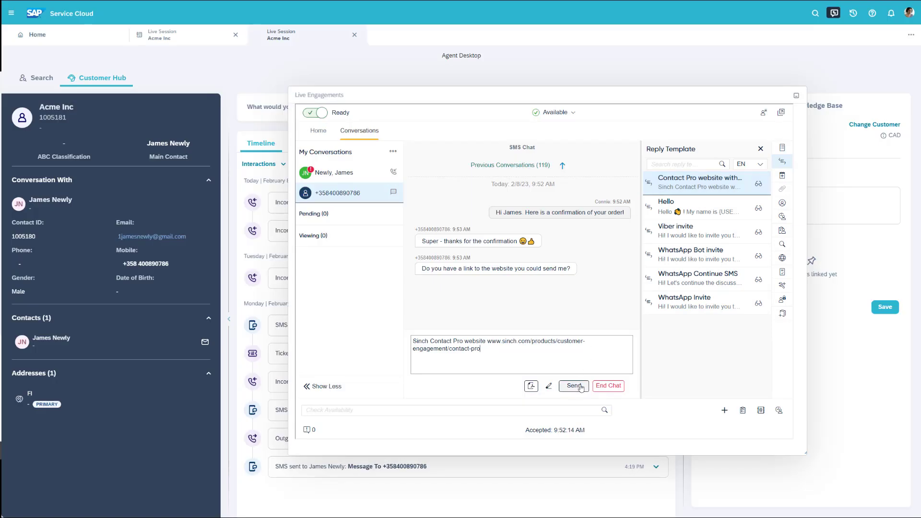
pyautogui.click(580, 386)
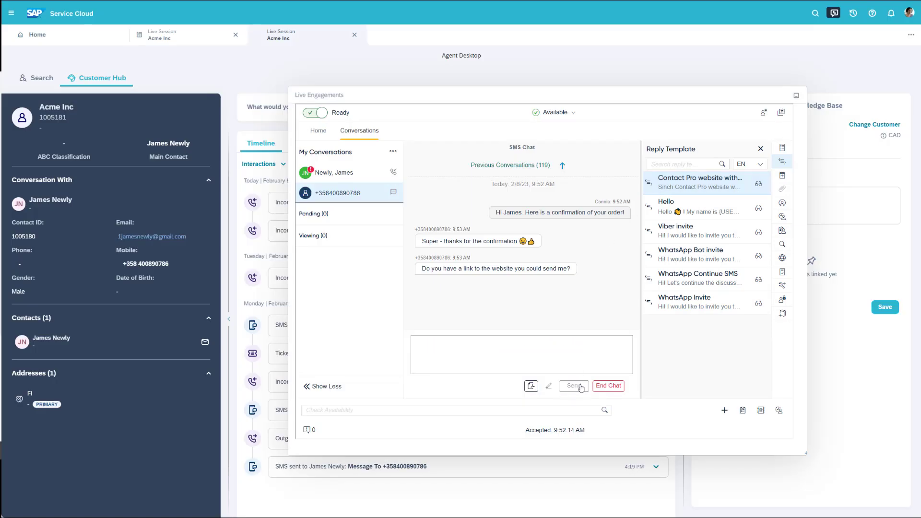